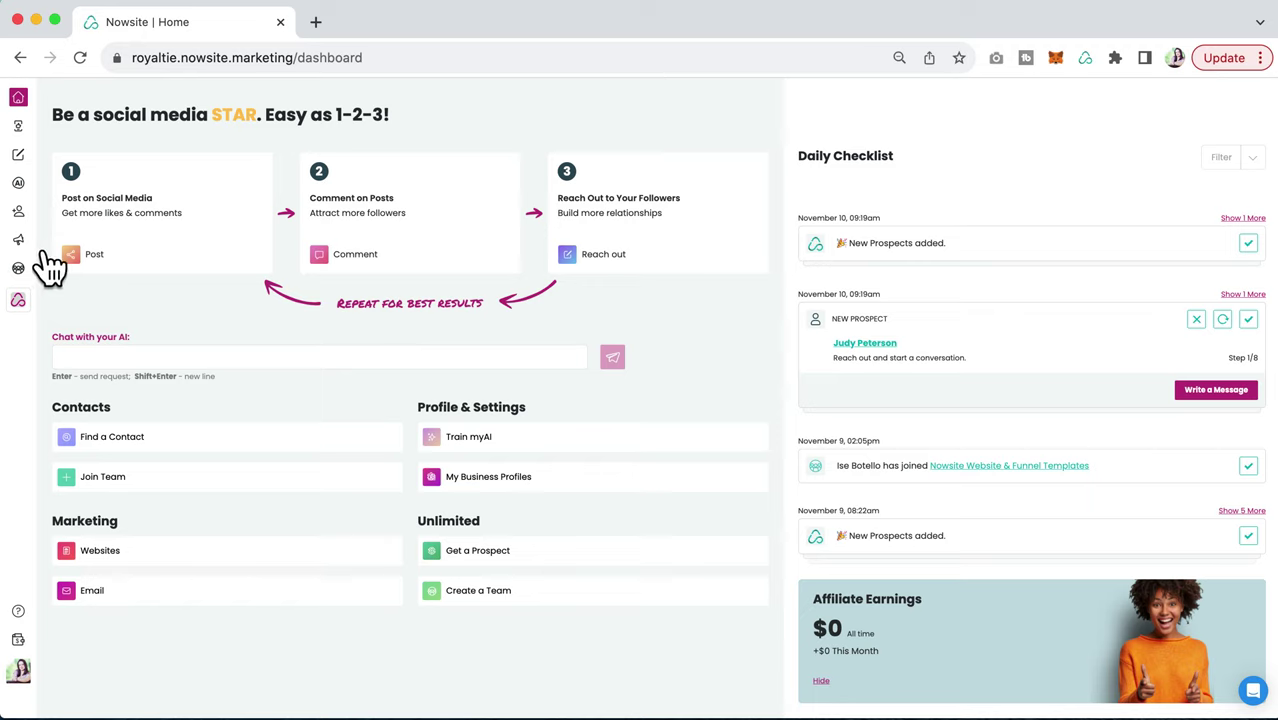
Go to the Websites page from the Marketing section of the left sidebar.
mouse_move(41, 253)
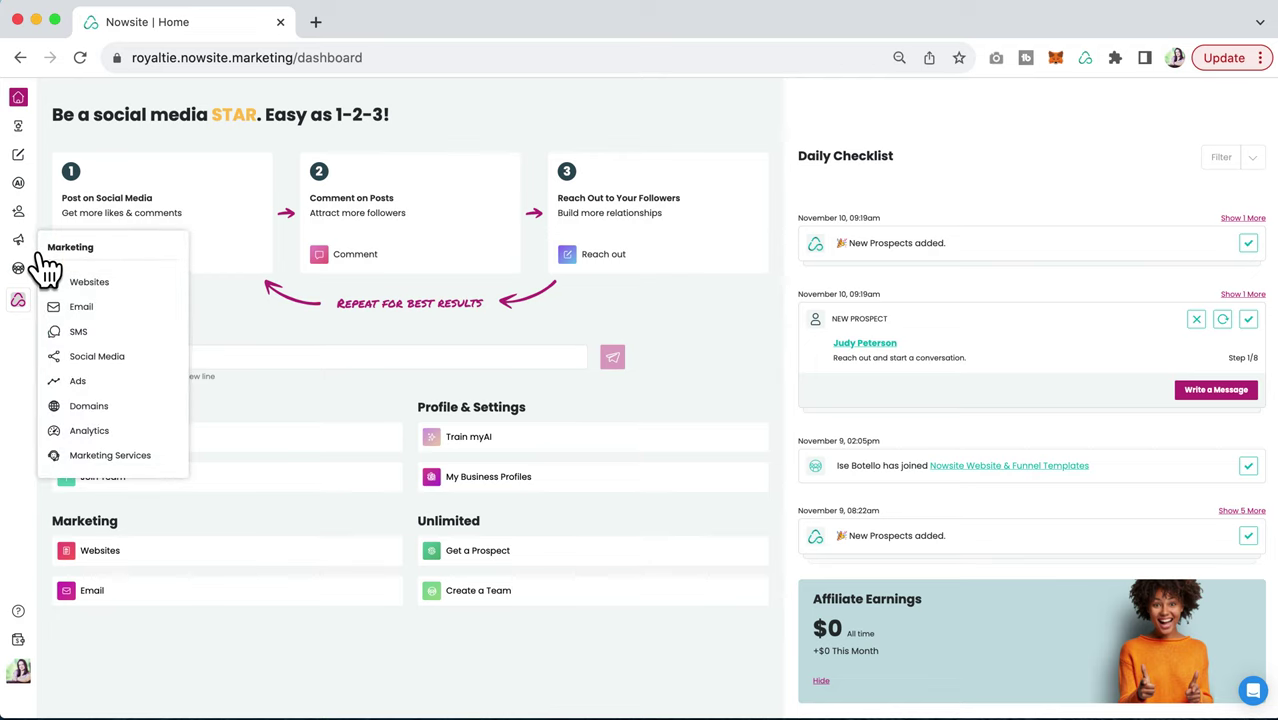
click(97, 290)
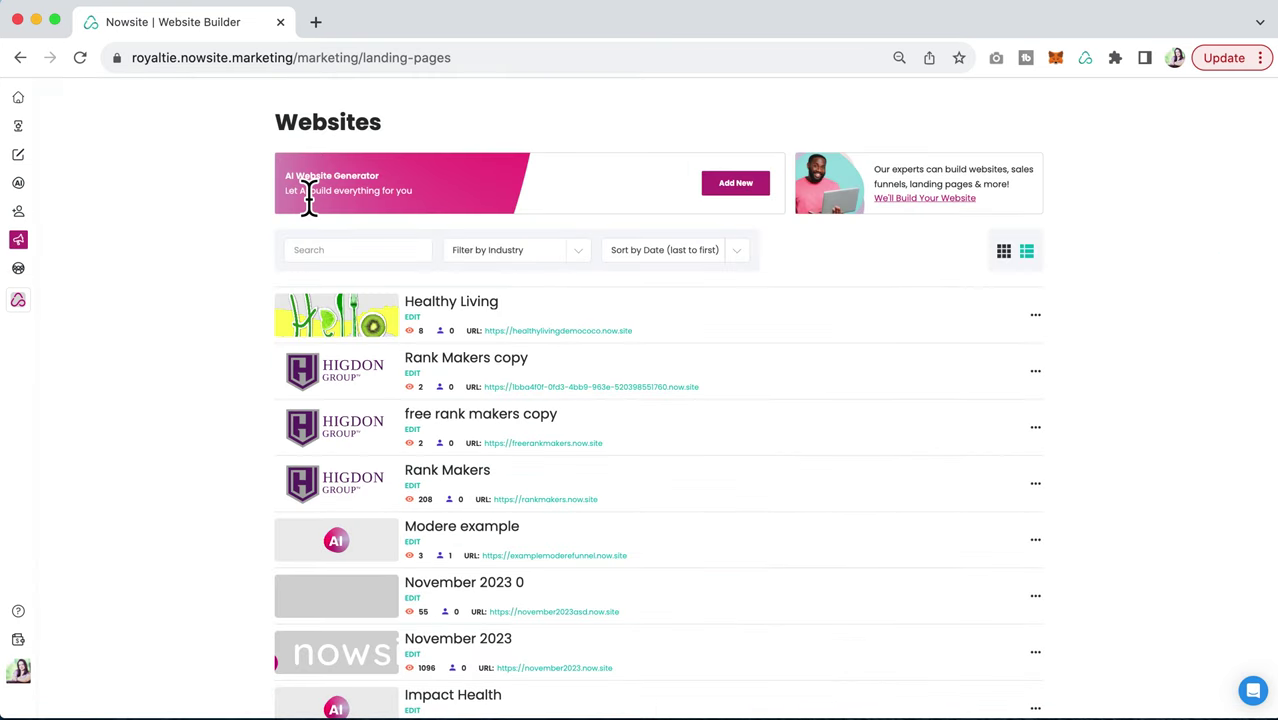
Start a new website and choose to build it yourself instead of using the AI generator.
click(736, 186)
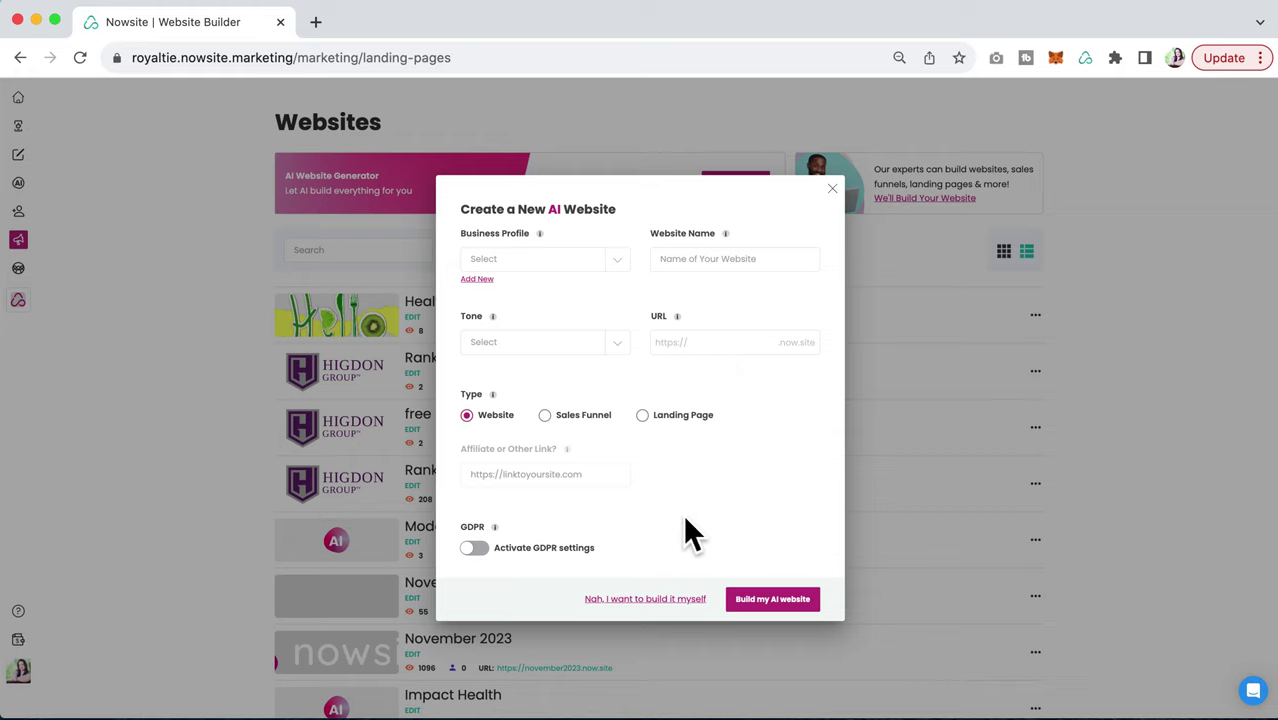
click(660, 600)
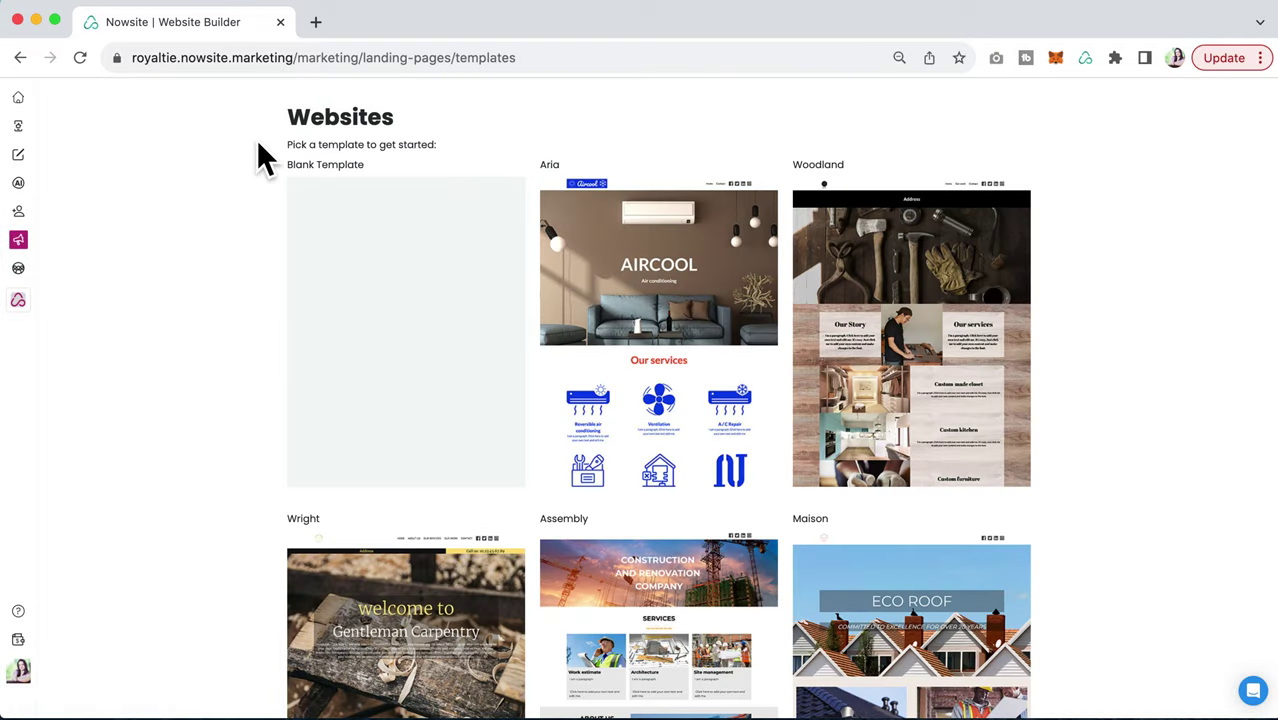
Scroll down the template gallery to the Digital Business Card template.
scroll(456, 375, down, 2)
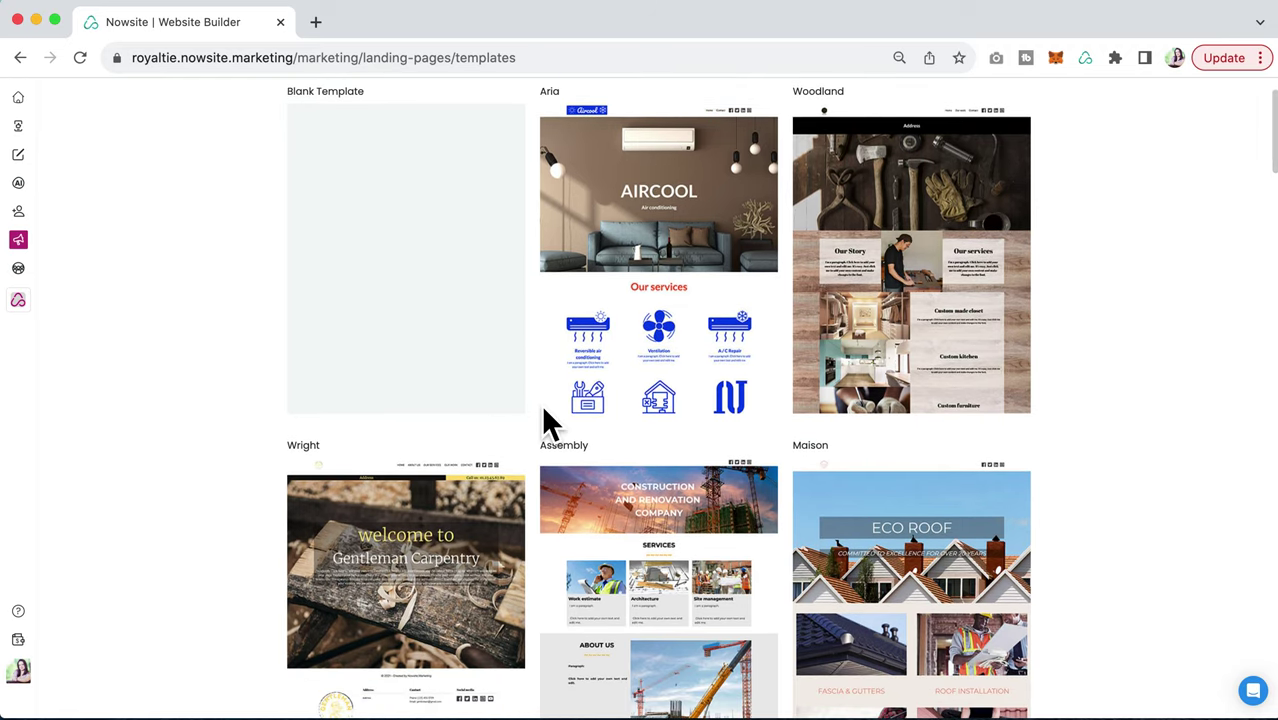
scroll(542, 420, down, 10)
scroll(545, 420, down, 20)
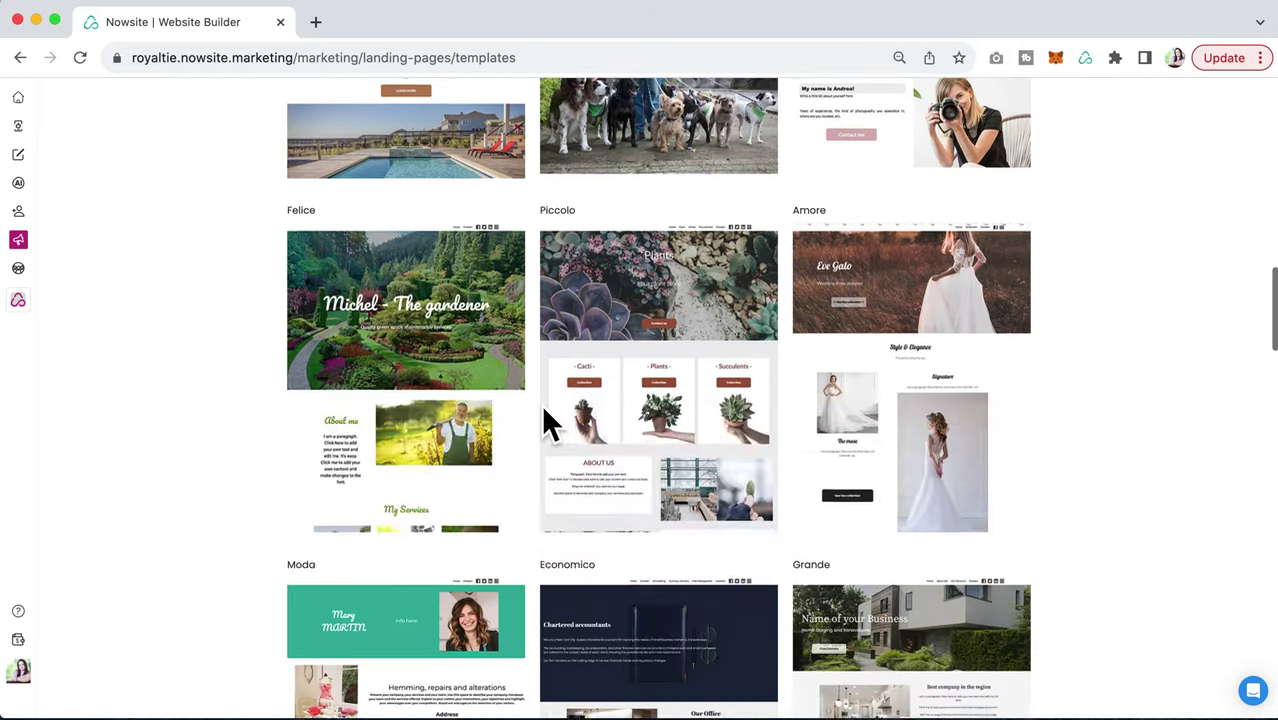
scroll(543, 408, down, 3)
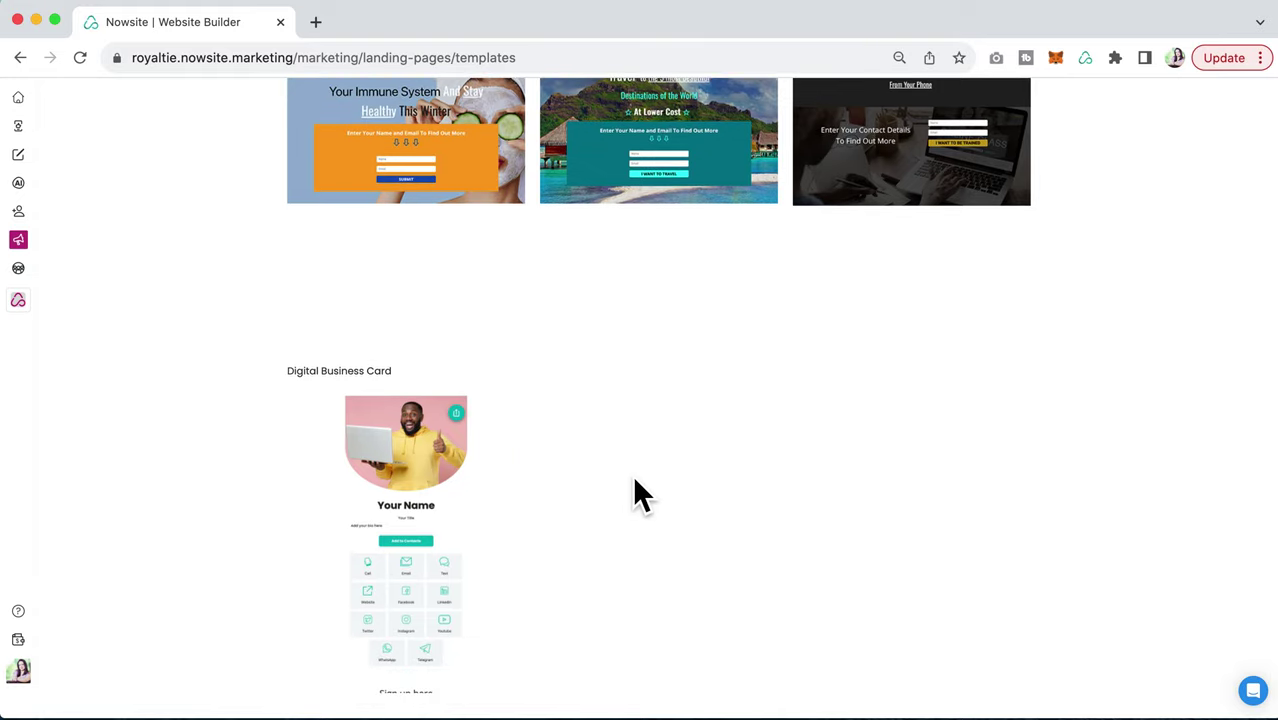
click(422, 498)
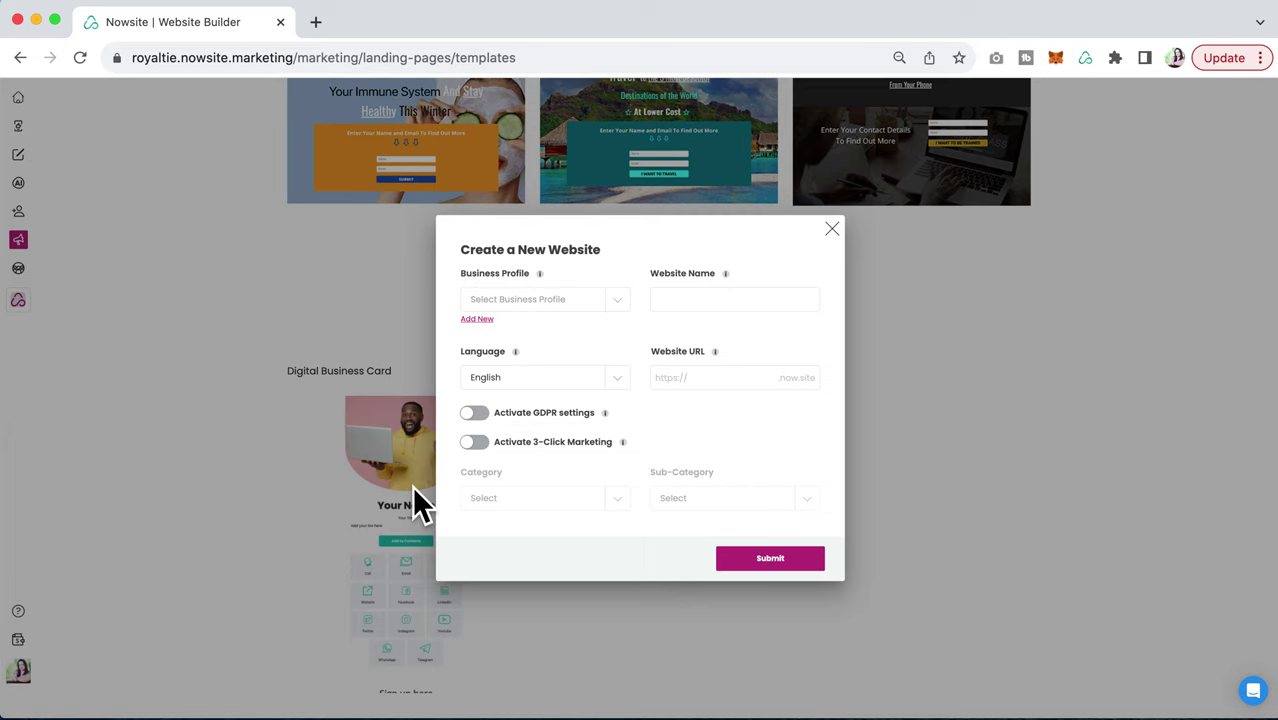
click(674, 305)
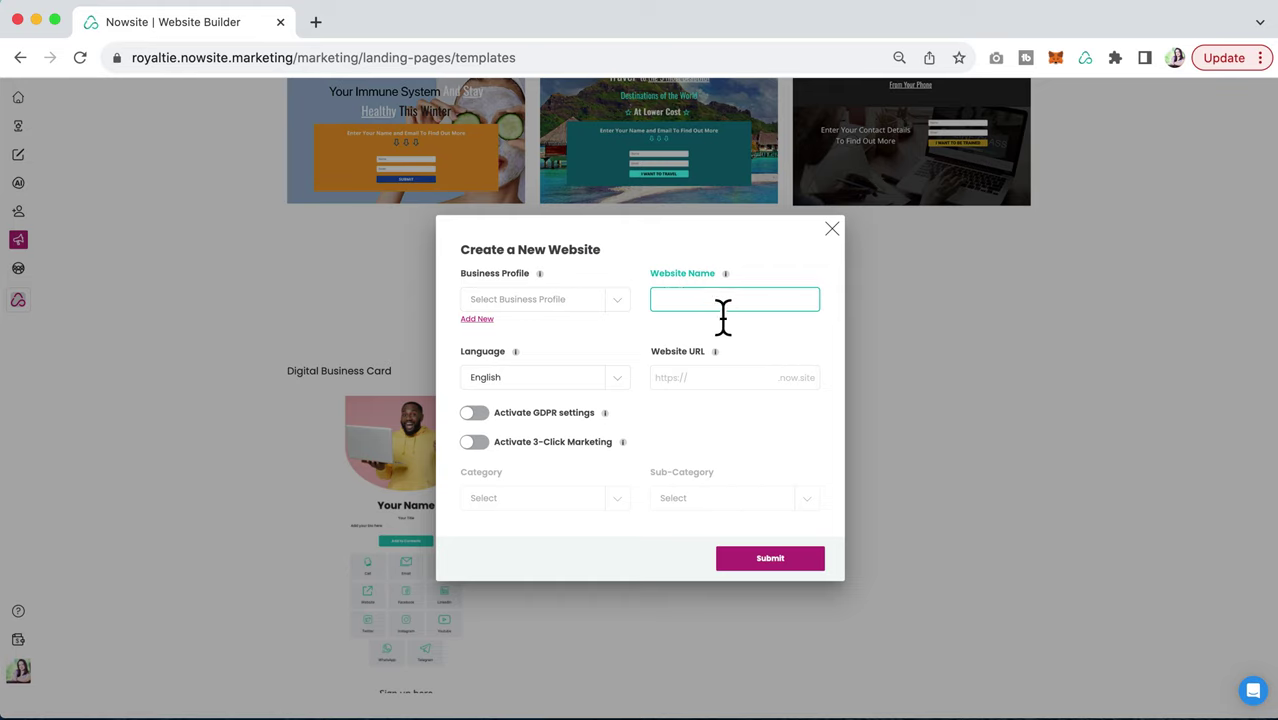
text(Dem)
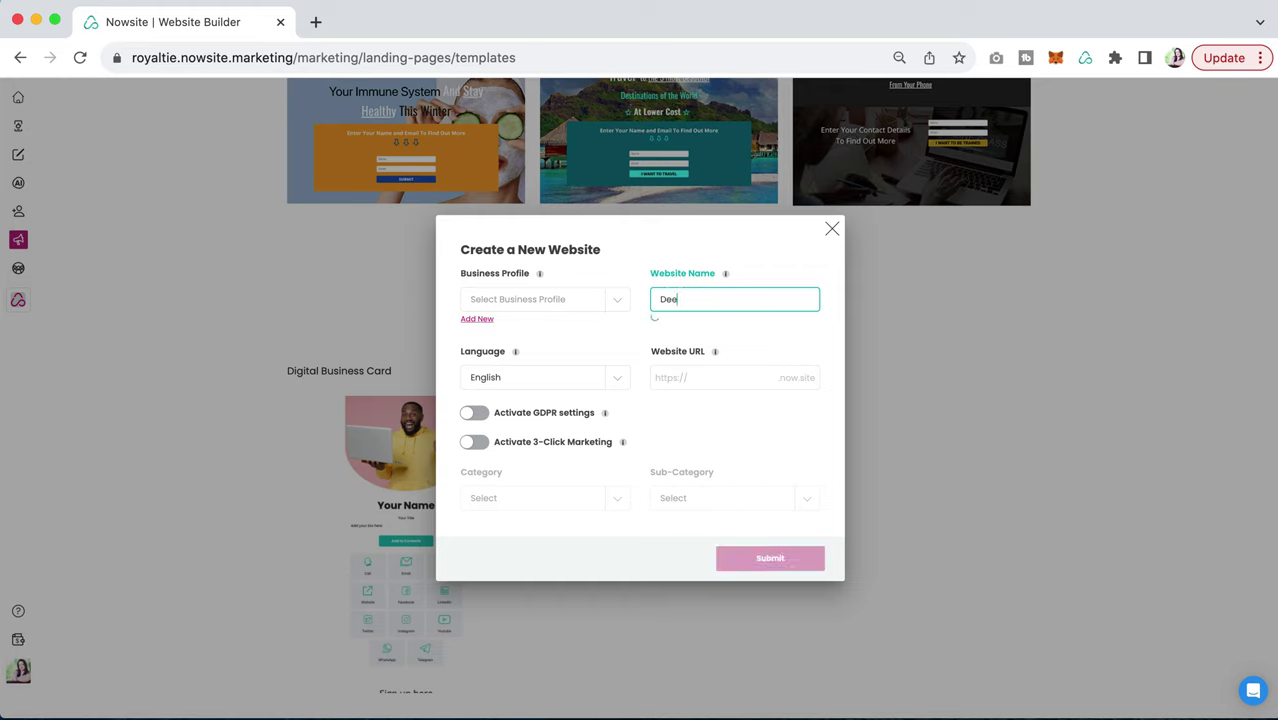
text(o )
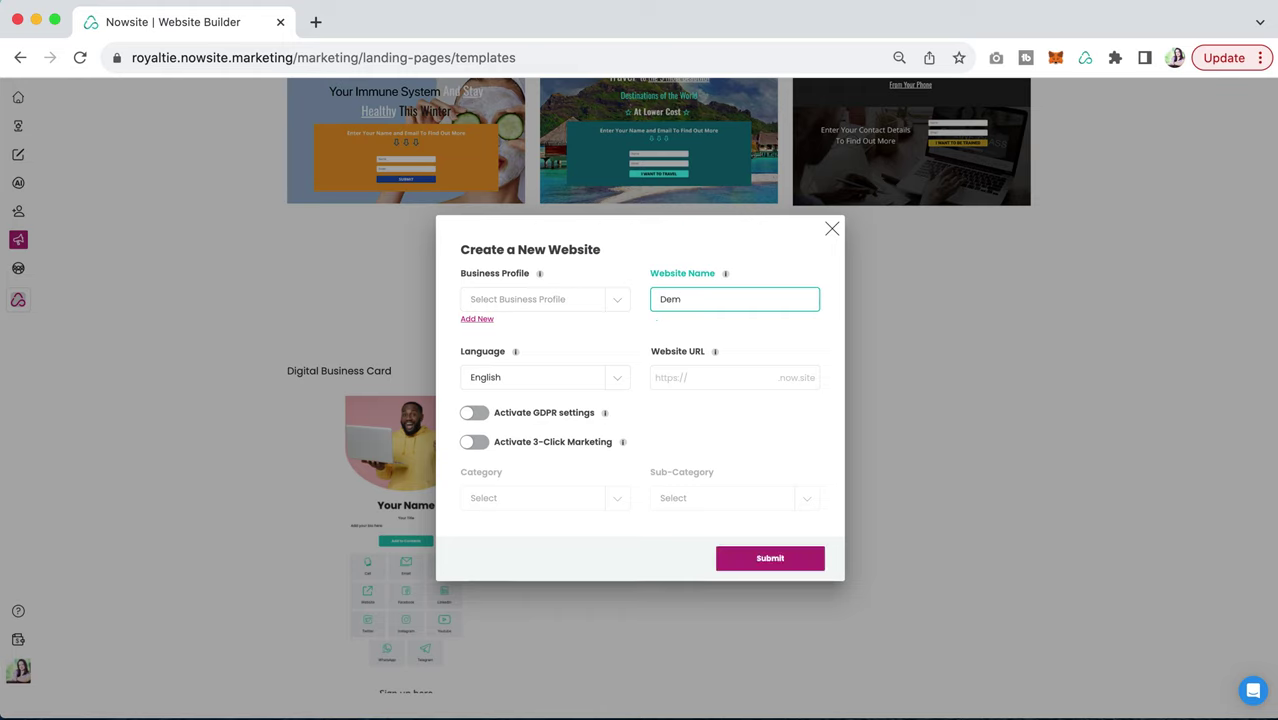
text(DBC)
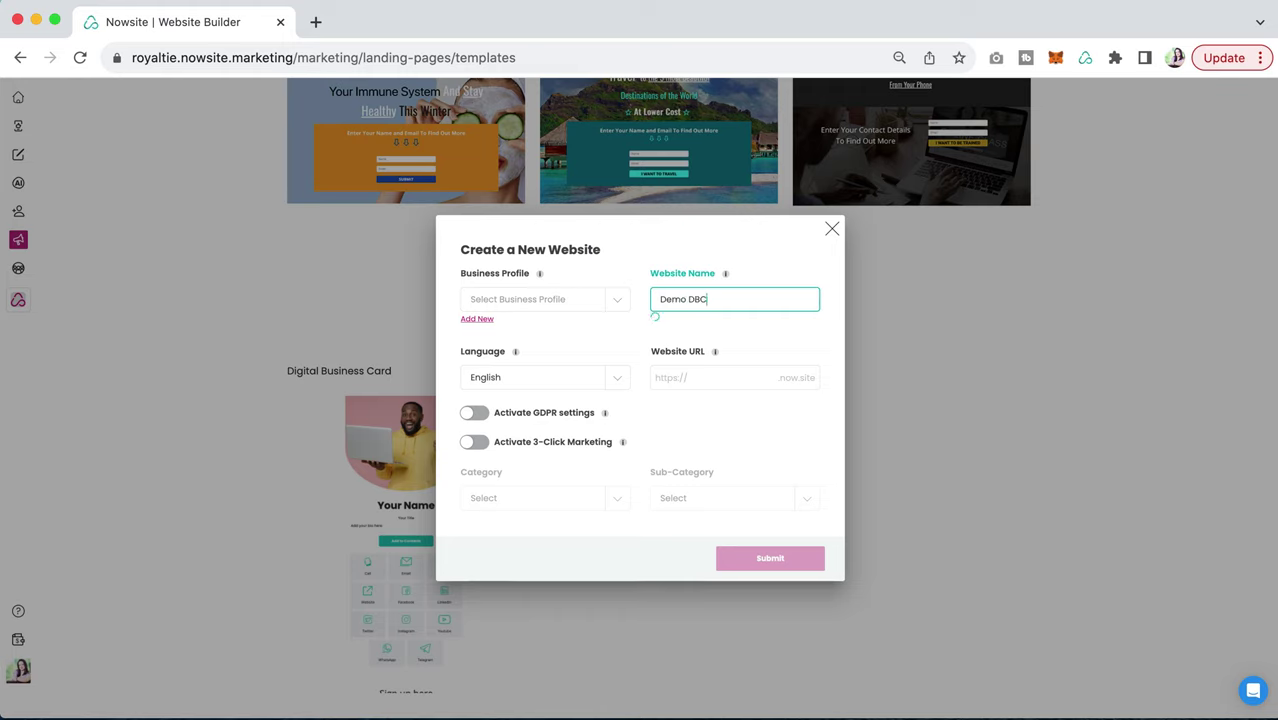
text( - 12345567)
click(742, 388)
text(de)
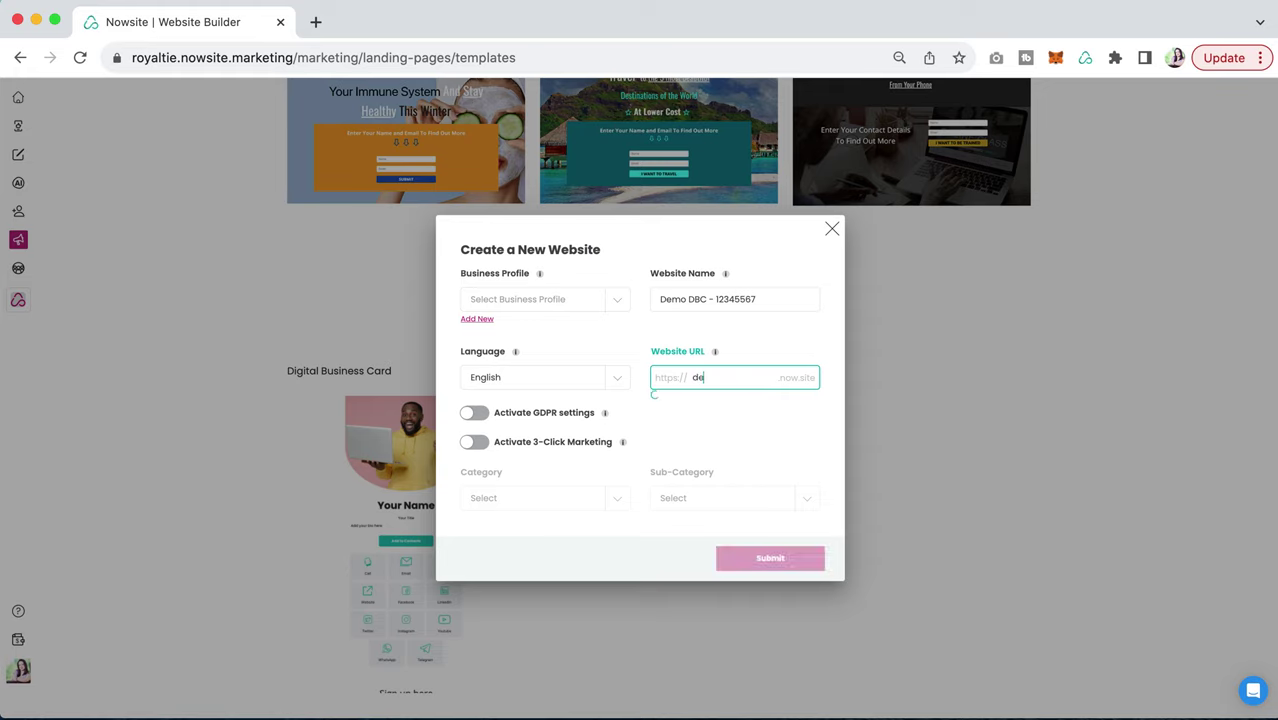
text(mo239595068474)
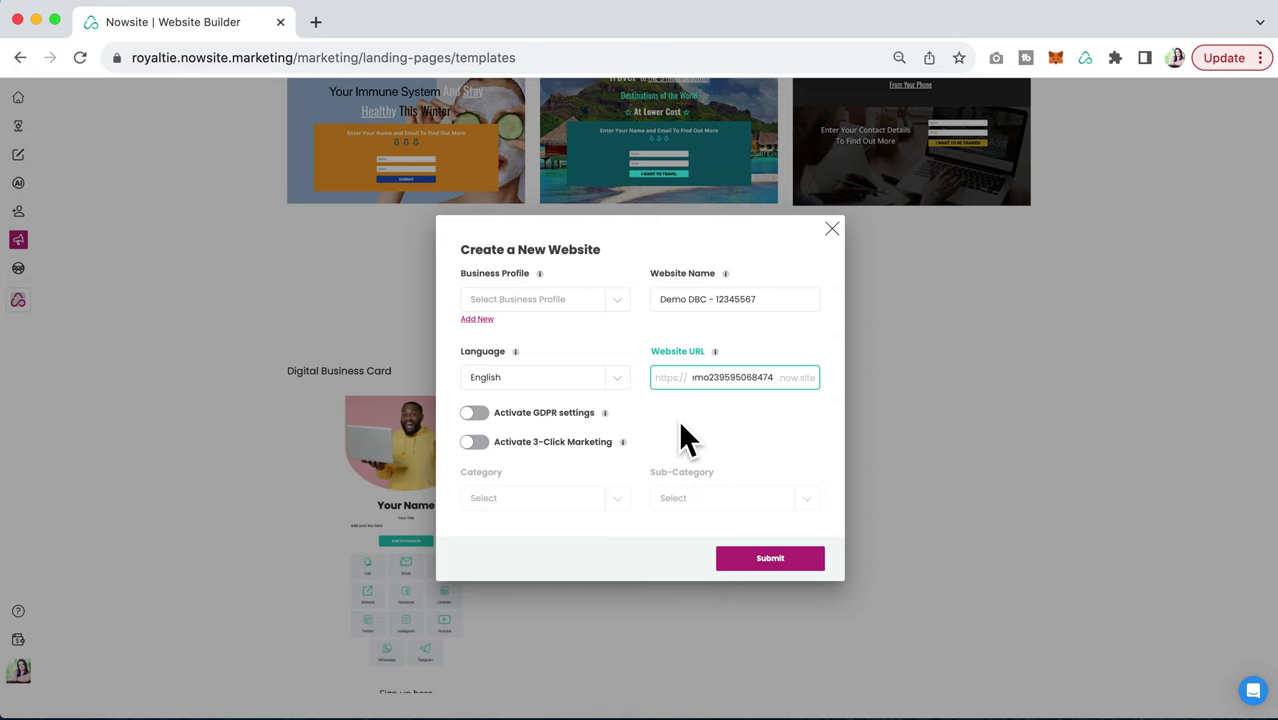
click(799, 566)
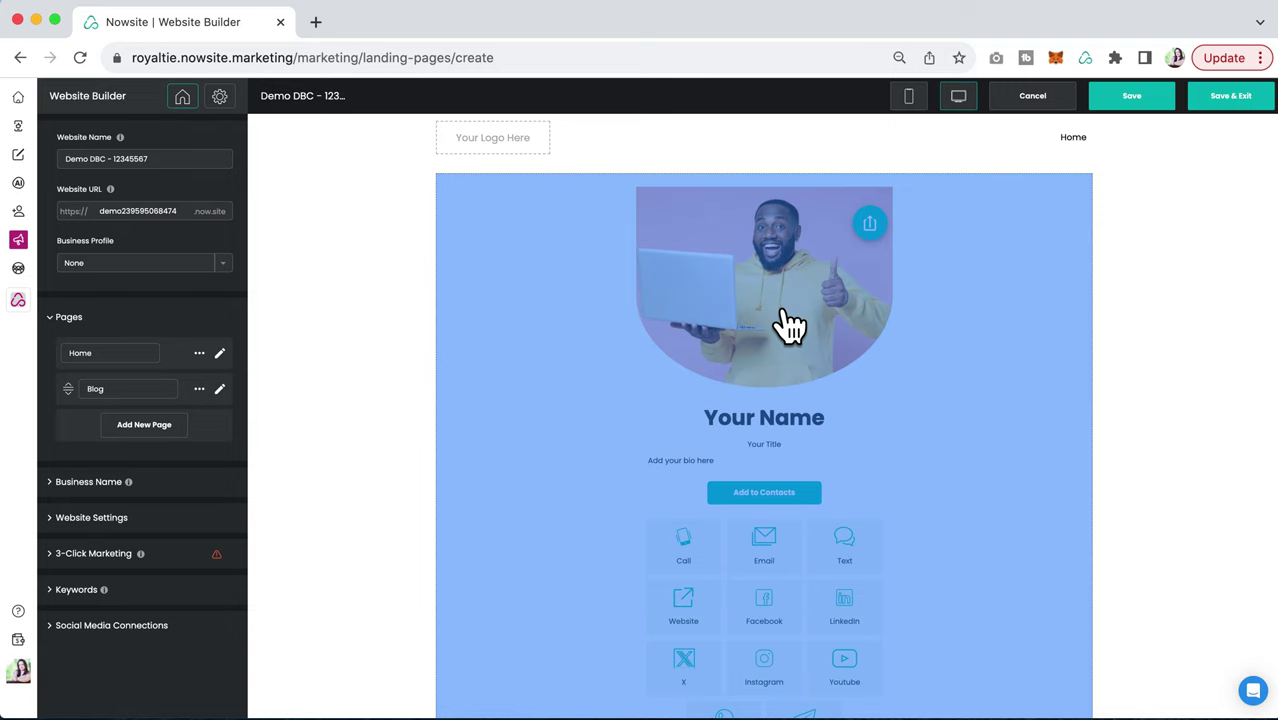
Select the business card section on the canvas to show its name, title and bio fields.
click(790, 322)
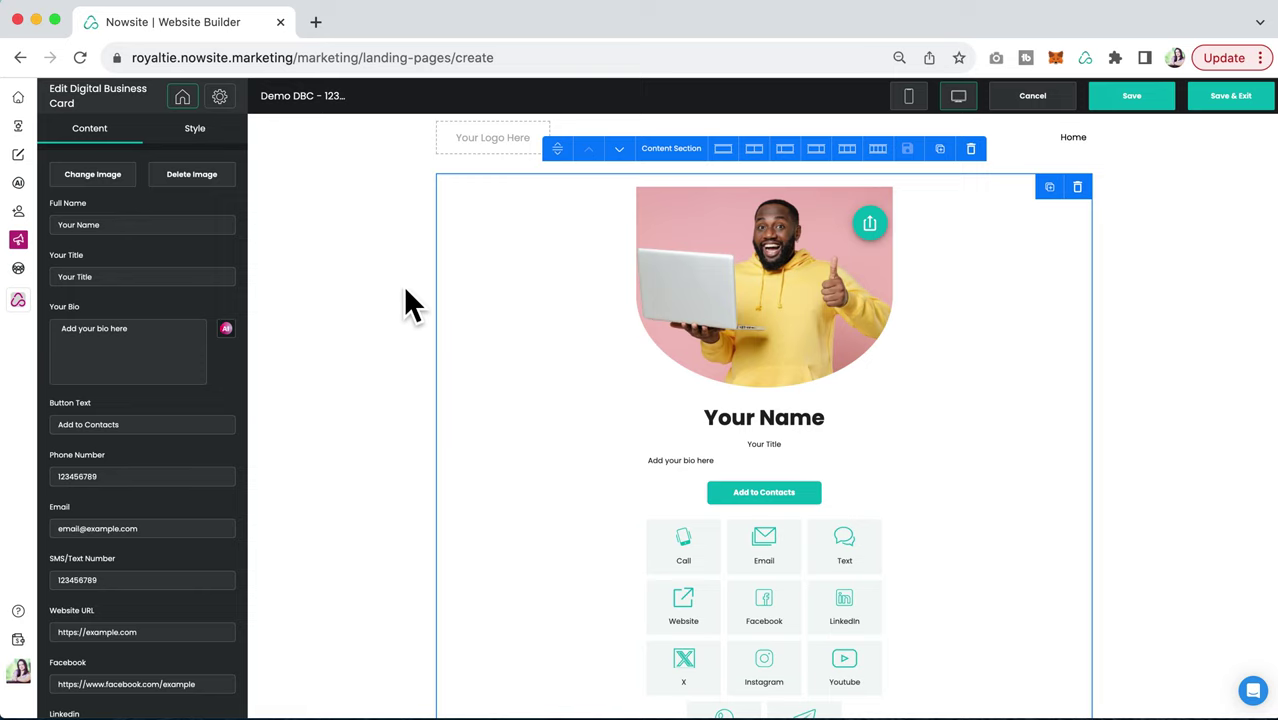
Replace the sample profile picture by uploading the Desktop portrait JPEG to My Images and selecting it.
click(103, 181)
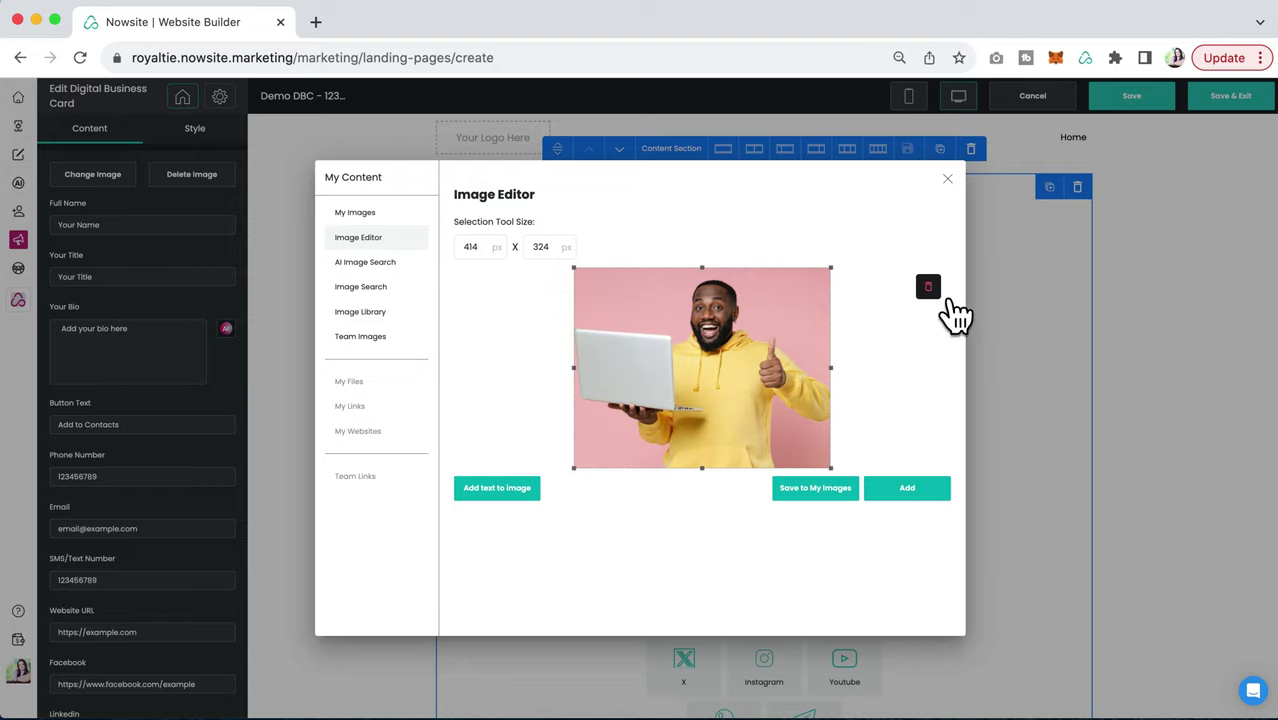
click(944, 297)
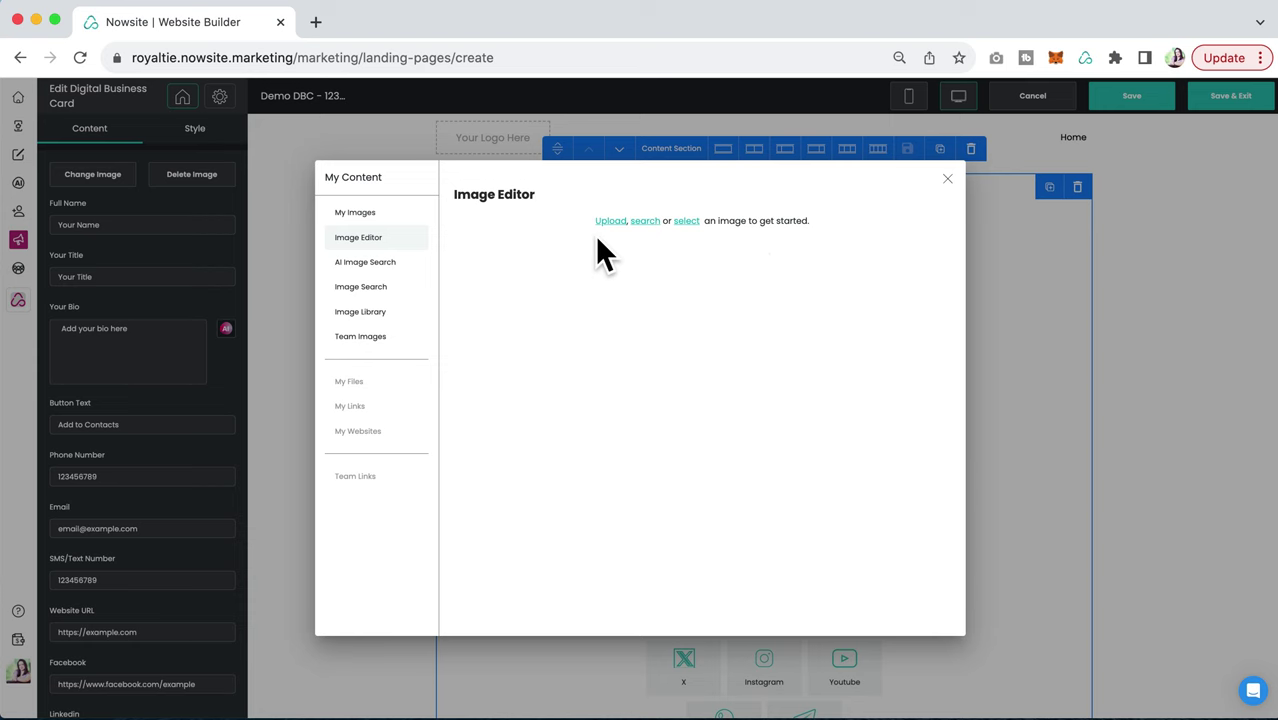
click(627, 221)
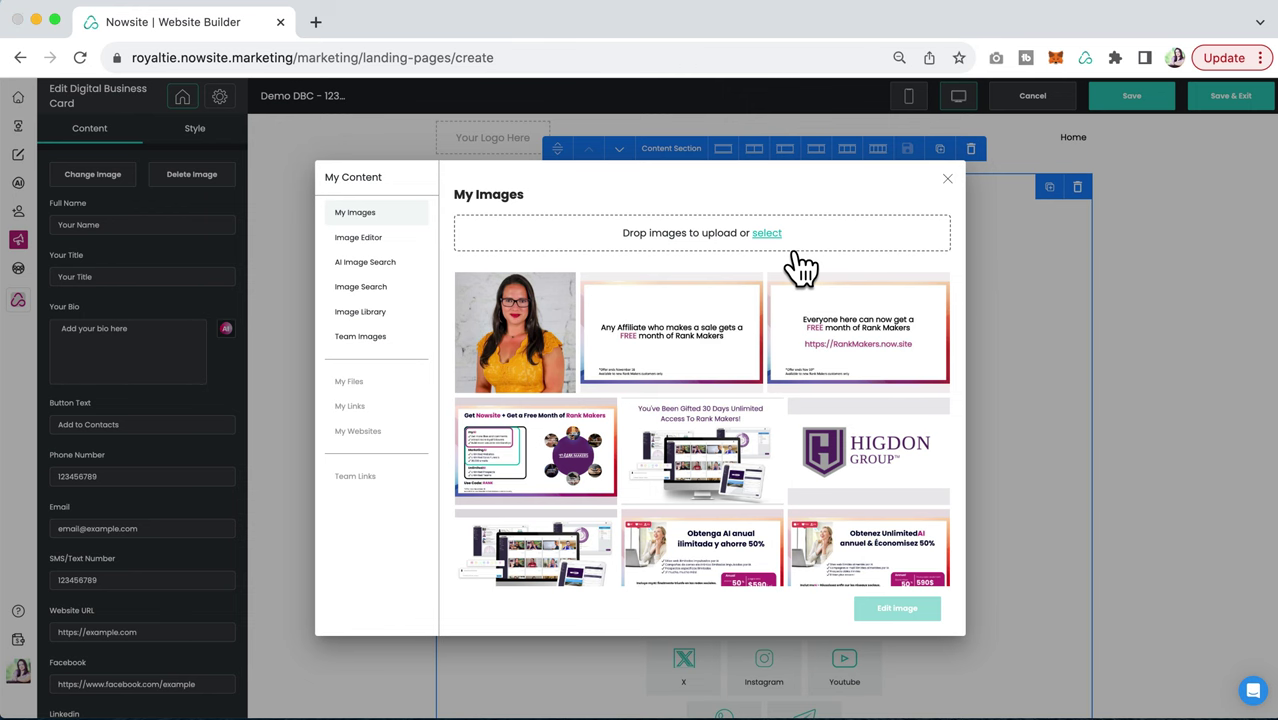
click(791, 252)
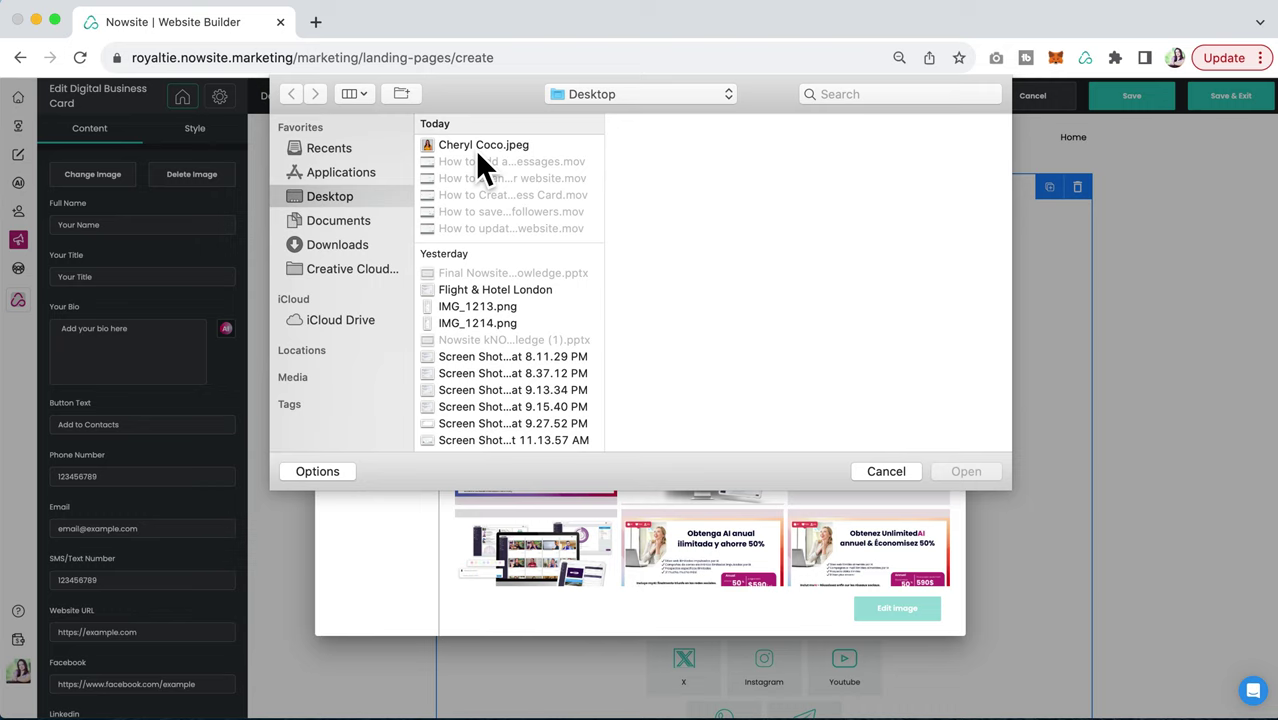
click(475, 149)
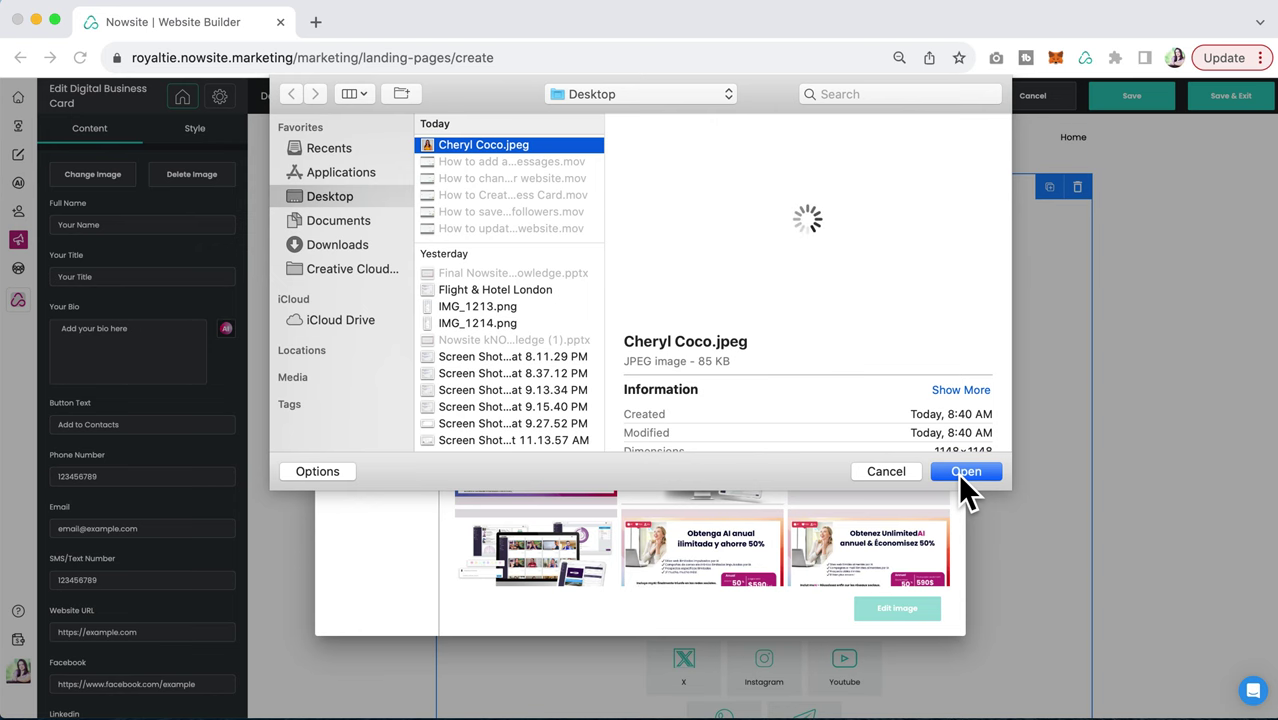
click(962, 472)
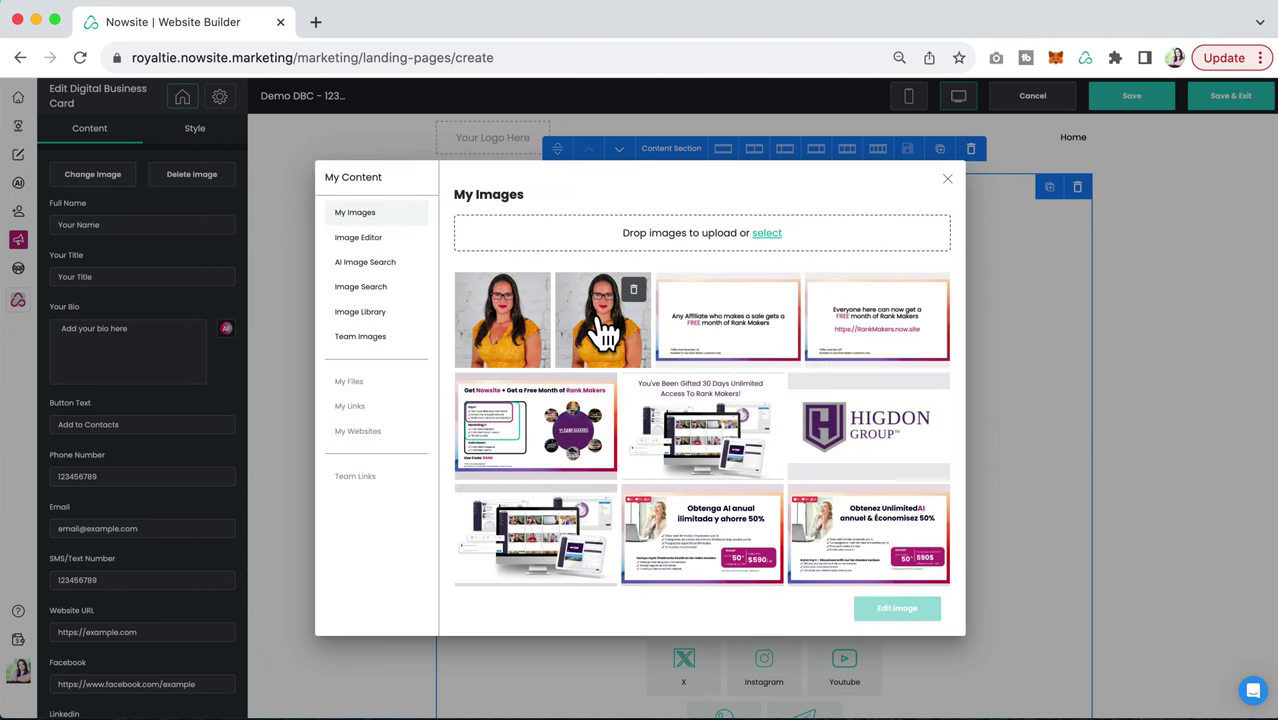
click(527, 338)
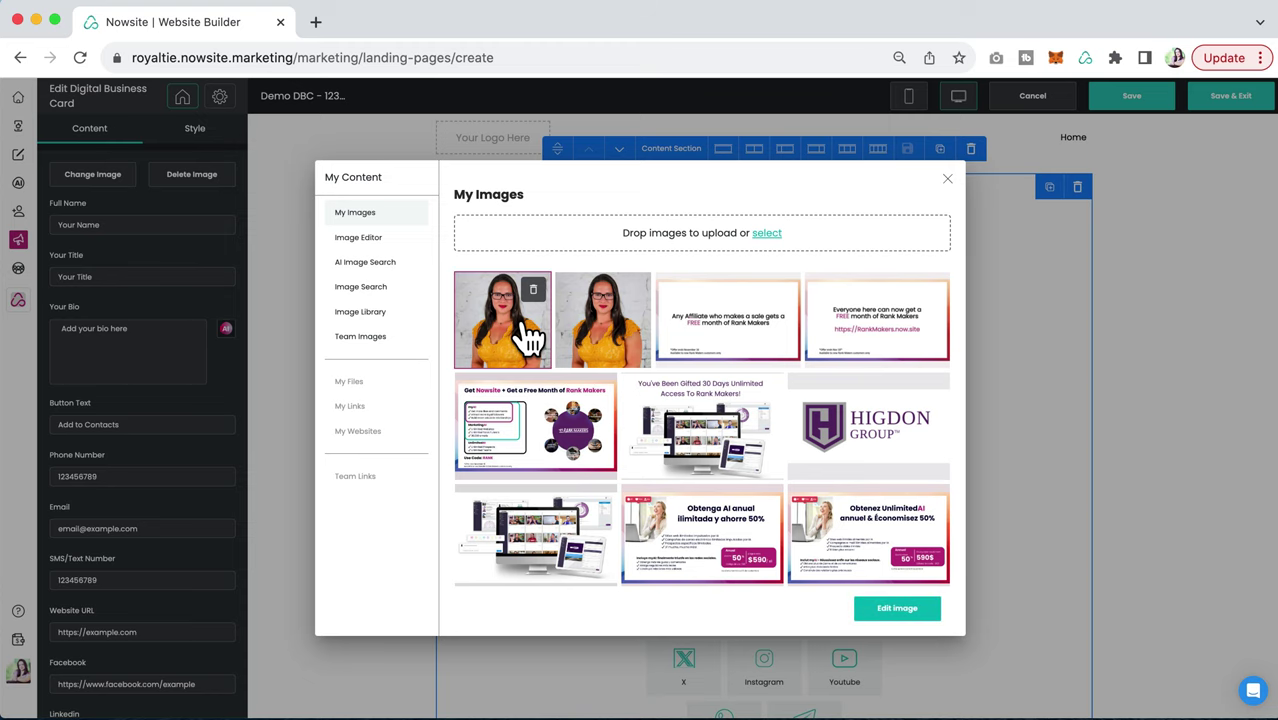
Crop the chosen portrait in the Image Editor and add it as the card's profile picture.
click(887, 618)
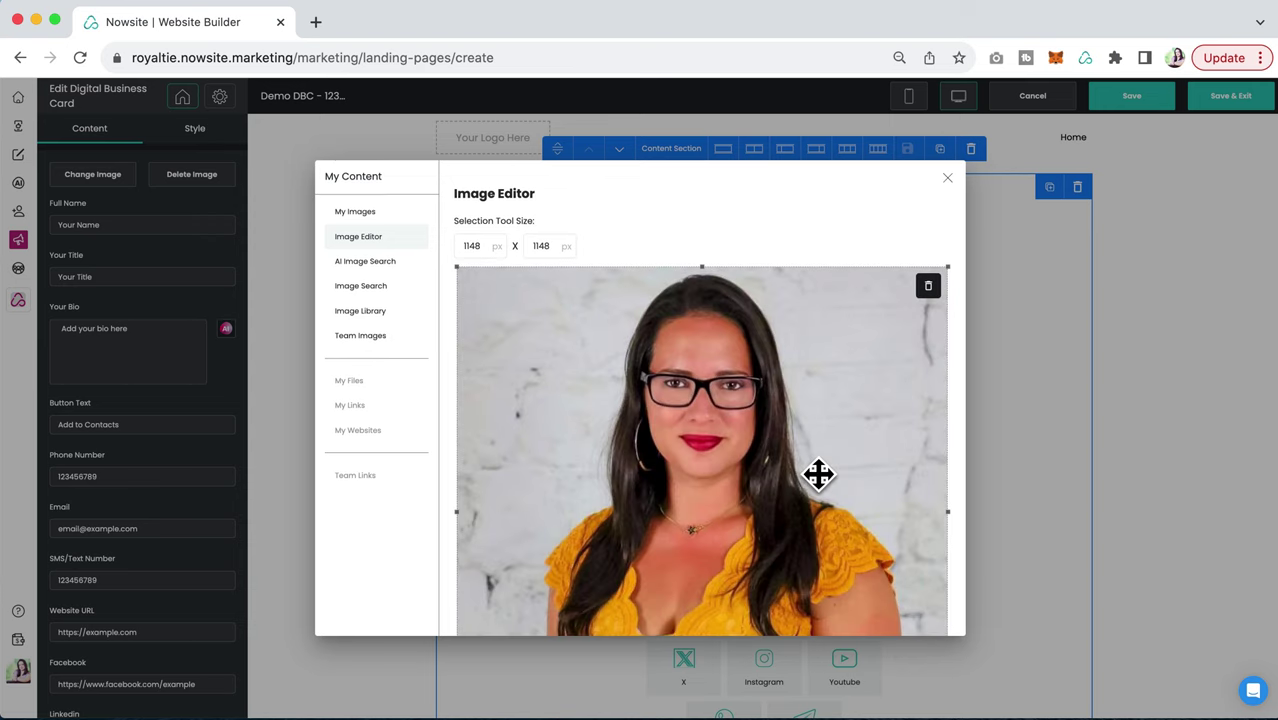
scroll(818, 475, down, 3)
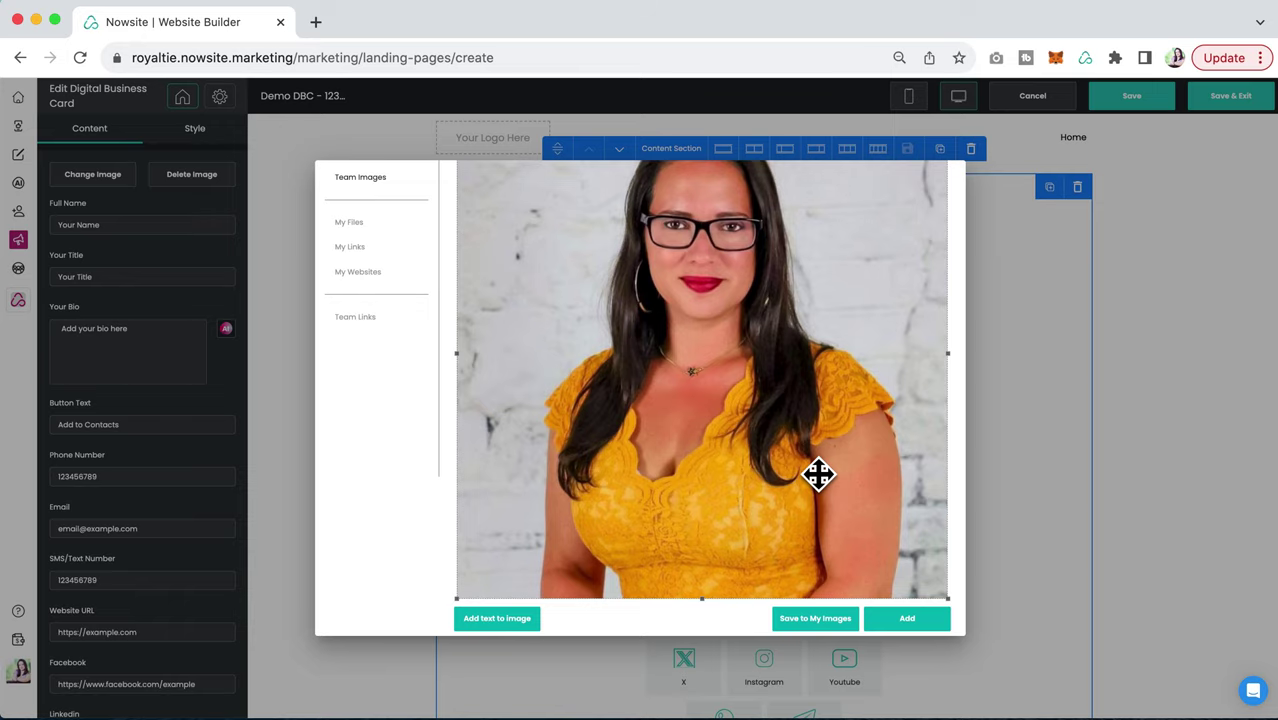
scroll(818, 475, up, 3)
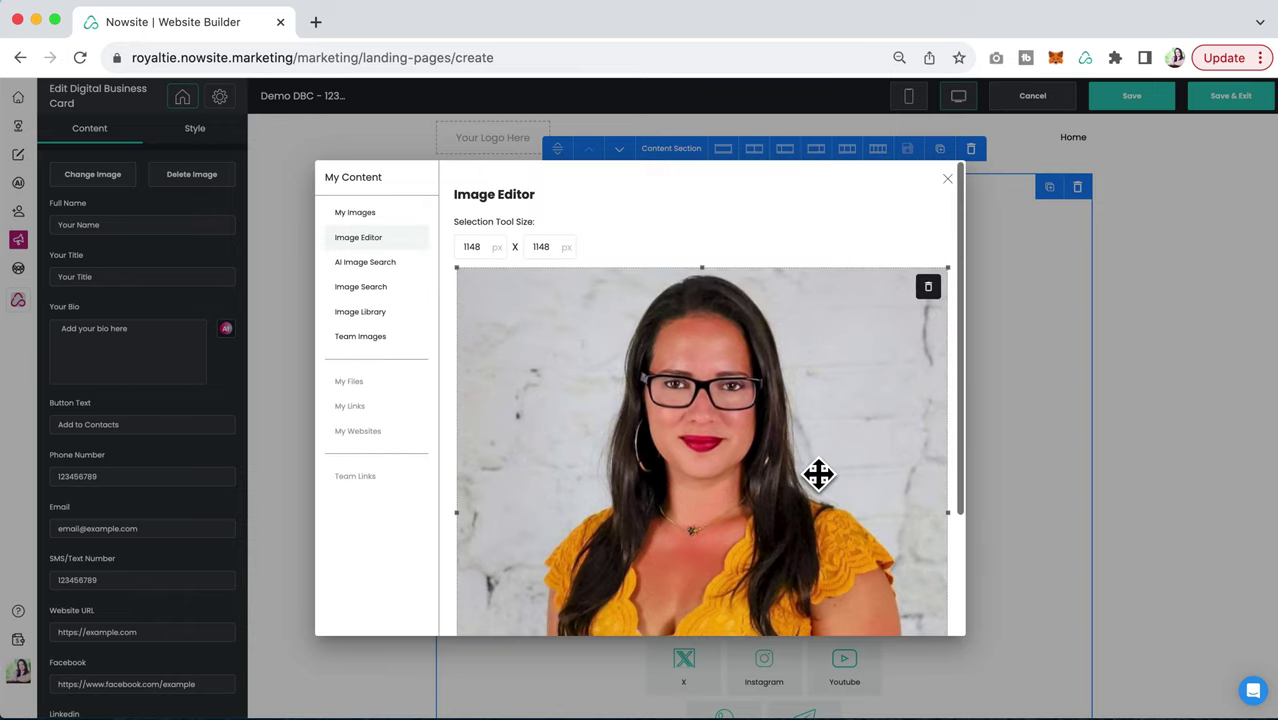
scroll(818, 475, down, 3)
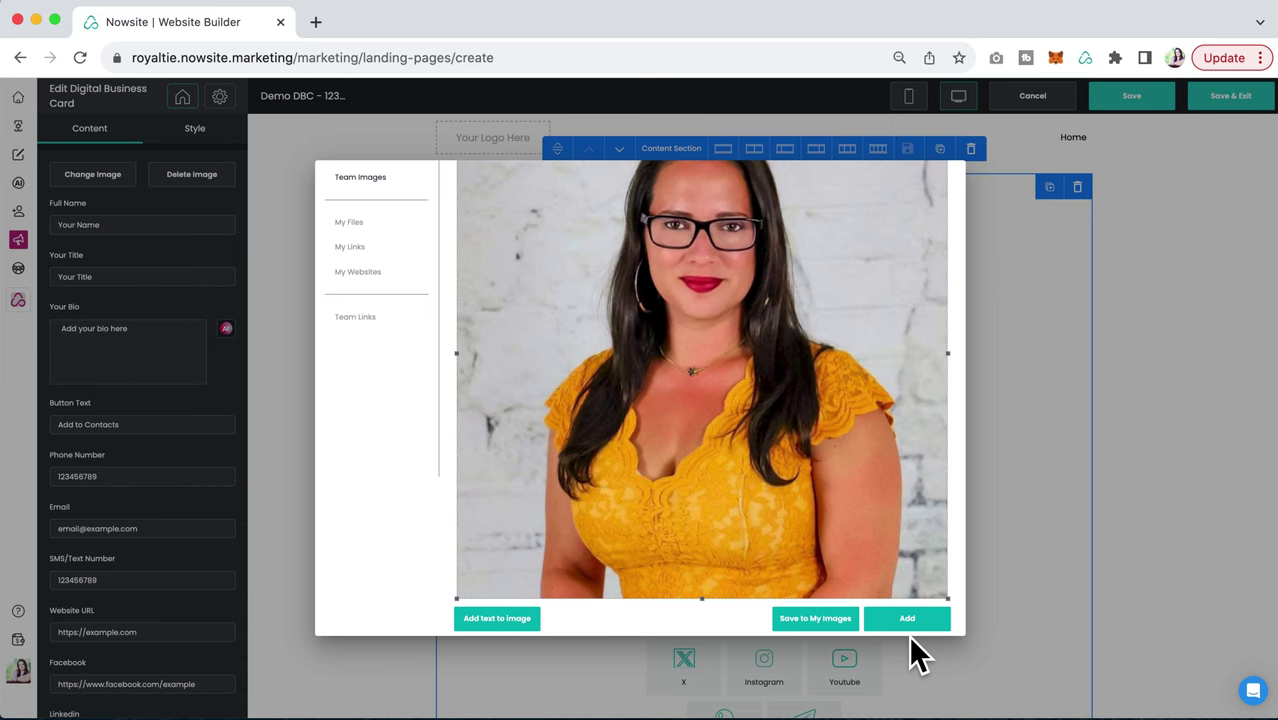
scroll(873, 505, up, 3)
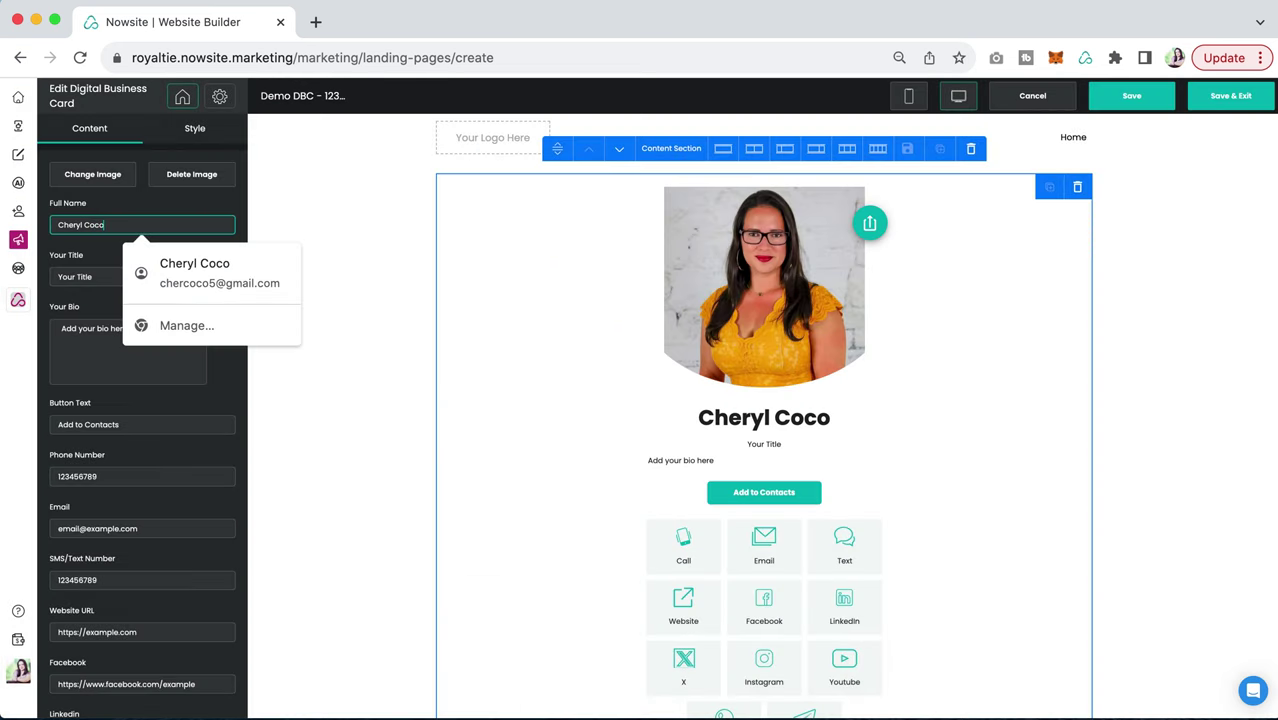
Change the card's title to 'VP Marketing' and select the placeholder bio text.
click(97, 278)
triple_click(95, 282)
text(VP)
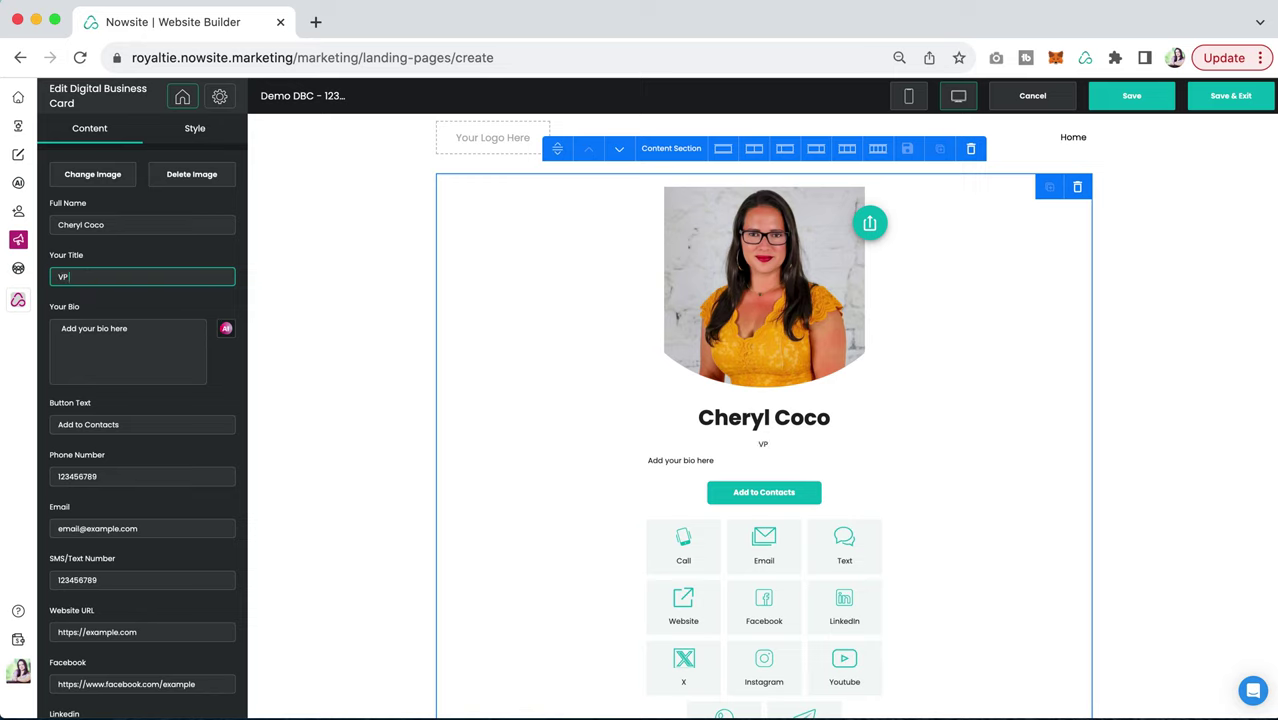
text( Marketing)
triple_click(99, 340)
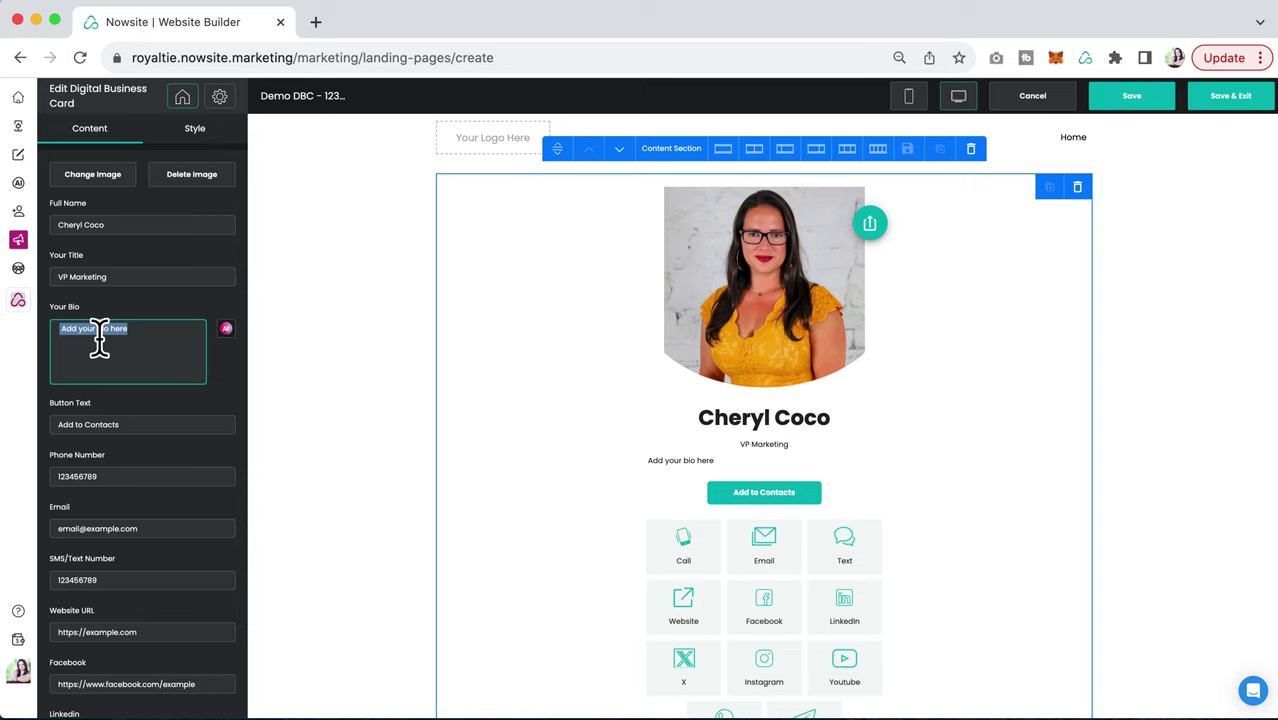